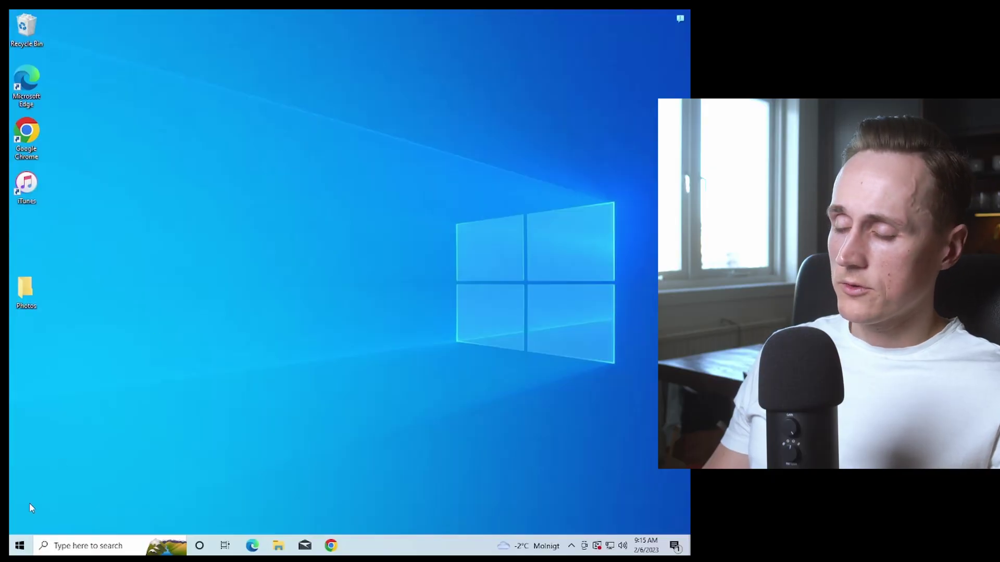
From the Start menu, search Windows for 'store' so Microsoft Store shows as the best match.
{"action": "left_click", "coordinate": [19, 547]}
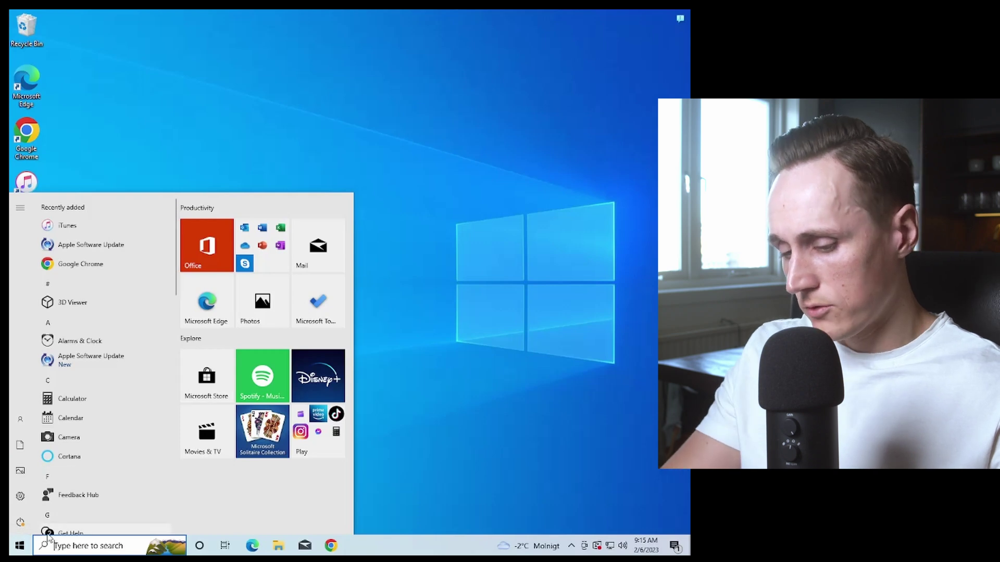
{"action": "type", "text": "store"}
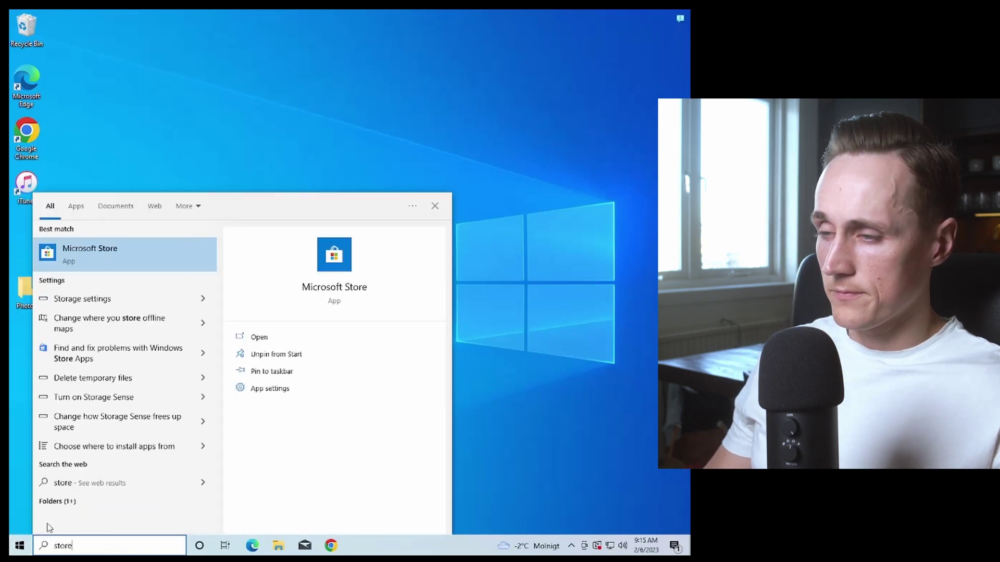
Launch Microsoft Store, search 'sticky' and open the Microsoft Sticky Notes app page.
{"action": "left_click", "coordinate": [111, 255]}
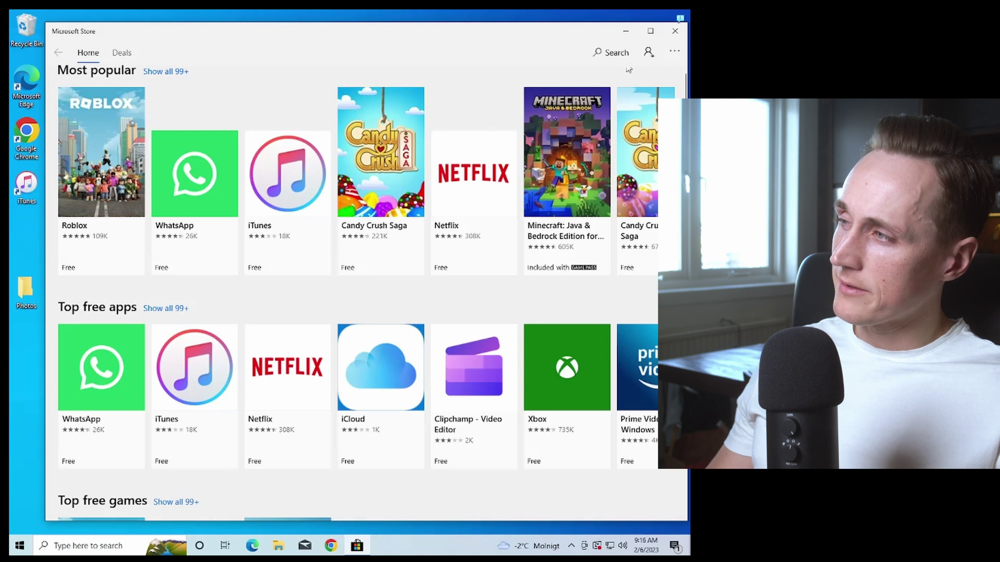
{"action": "left_click", "coordinate": [599, 51]}
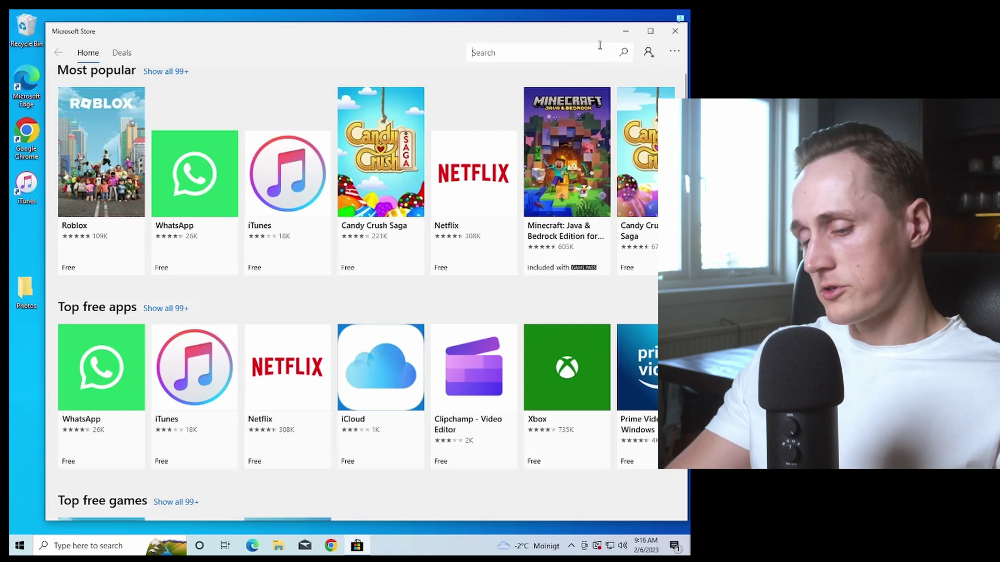
{"action": "type", "text": "sticky"}
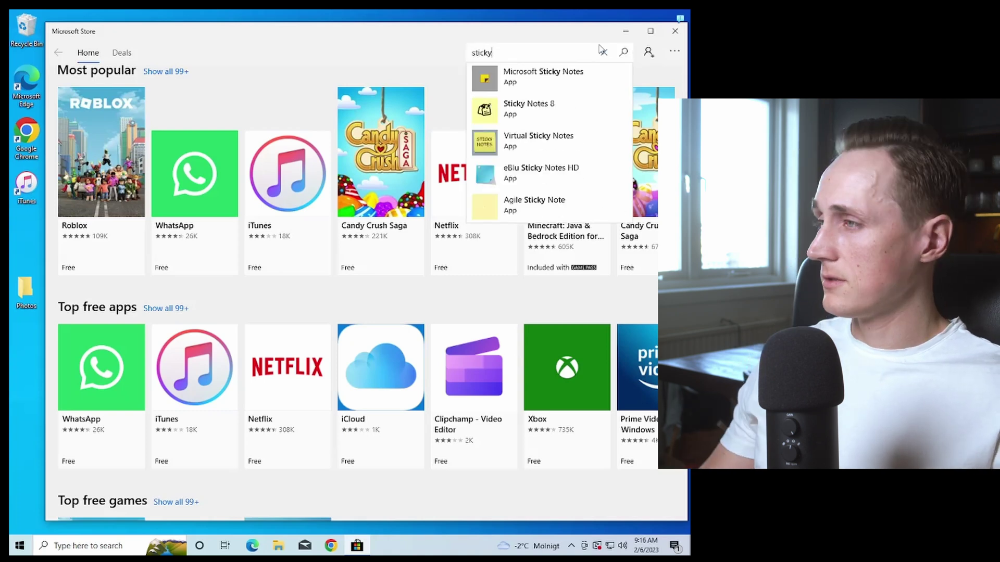
{"action": "left_click", "coordinate": [558, 83]}
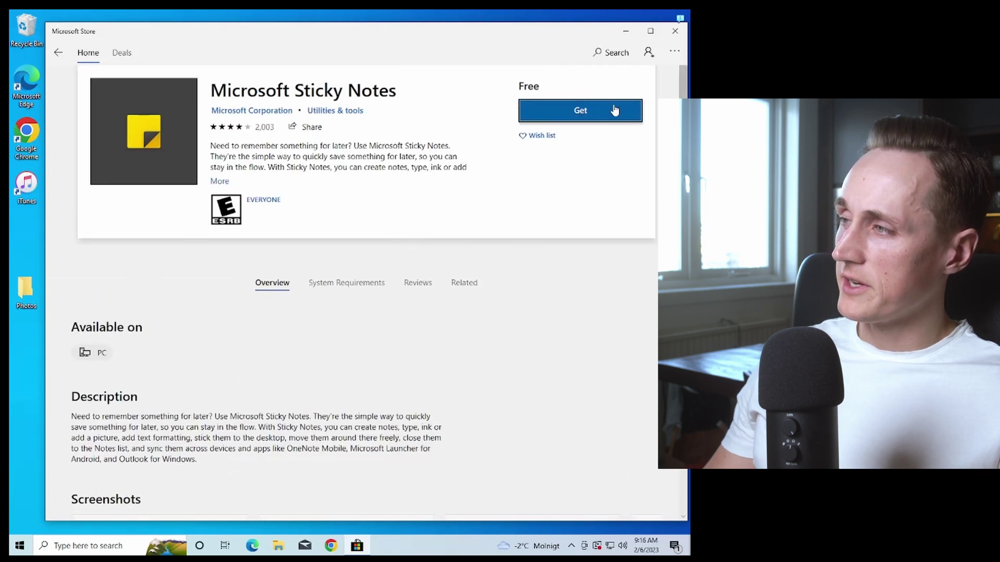
Get the free Sticky Notes app, signing in with the Microsoft account e-mail address.
{"action": "left_click", "coordinate": [597, 111]}
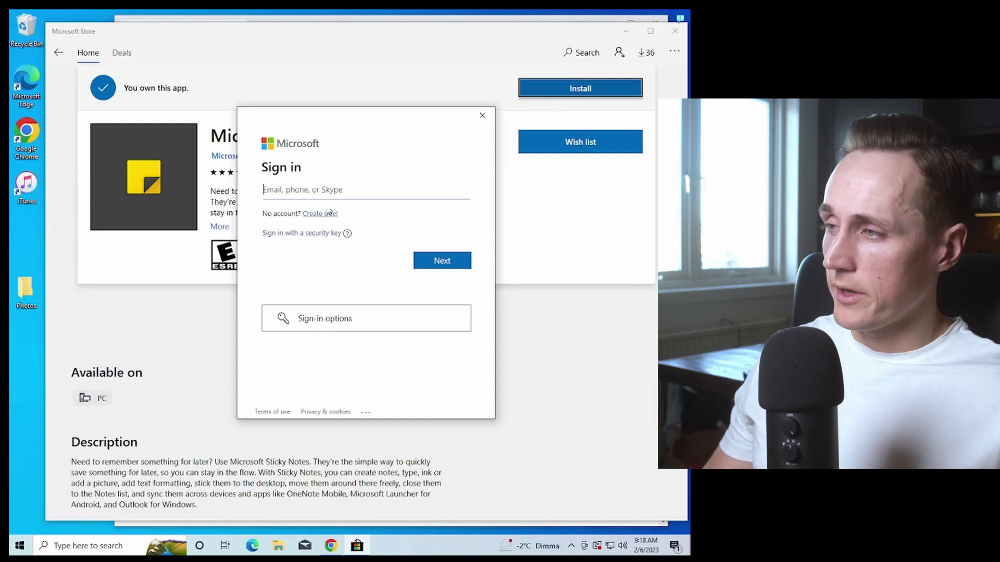
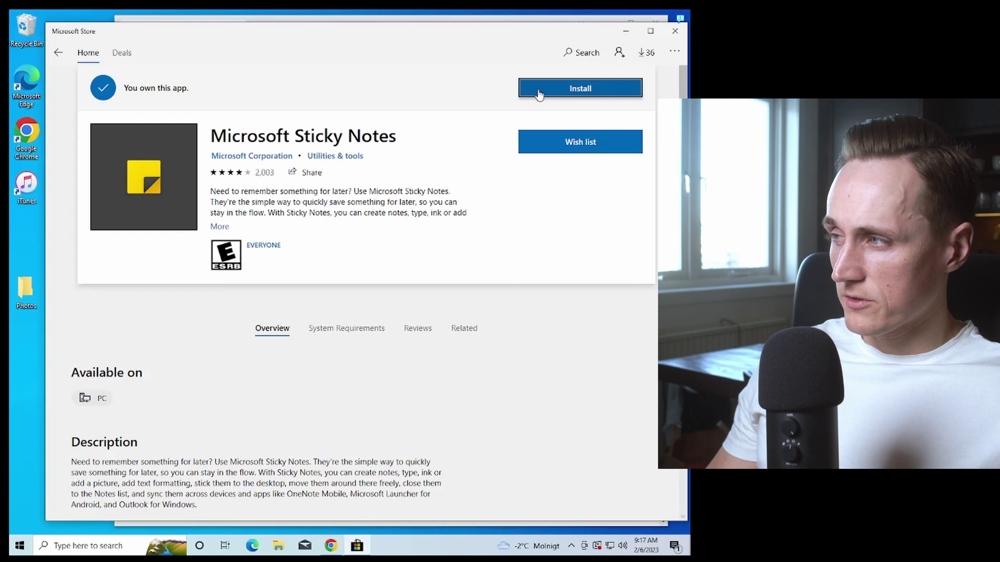
{"action": "left_click", "coordinate": [539, 93]}
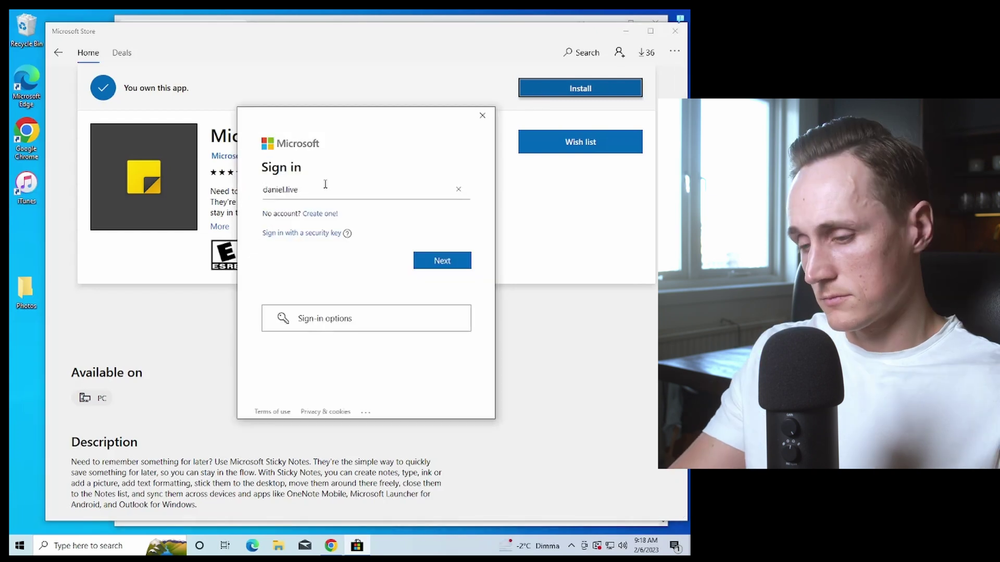
{"action": "type", "text": "@"}
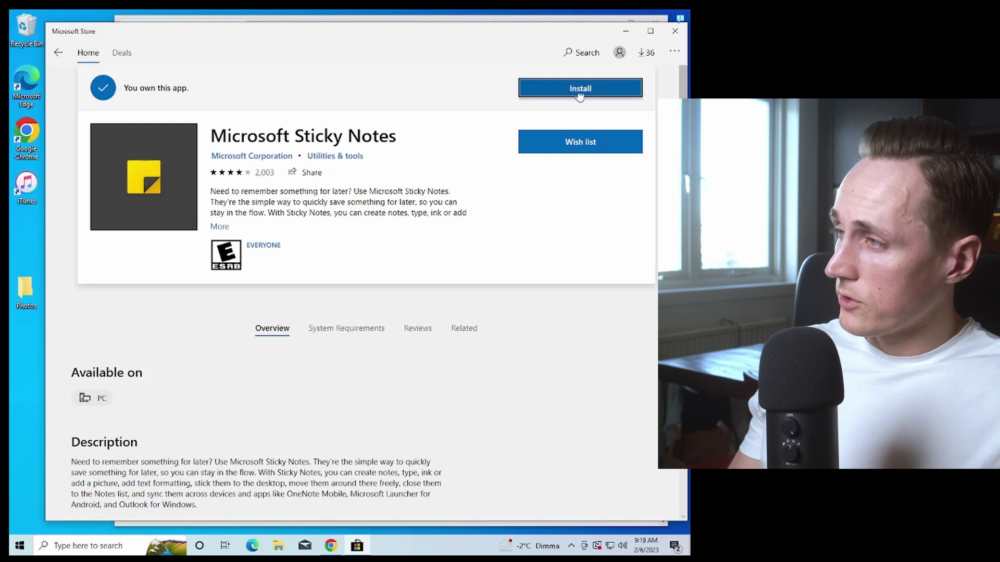
Start installing Microsoft Sticky Notes from the Ready to install list in downloads and updates.
{"action": "left_click", "coordinate": [649, 59]}
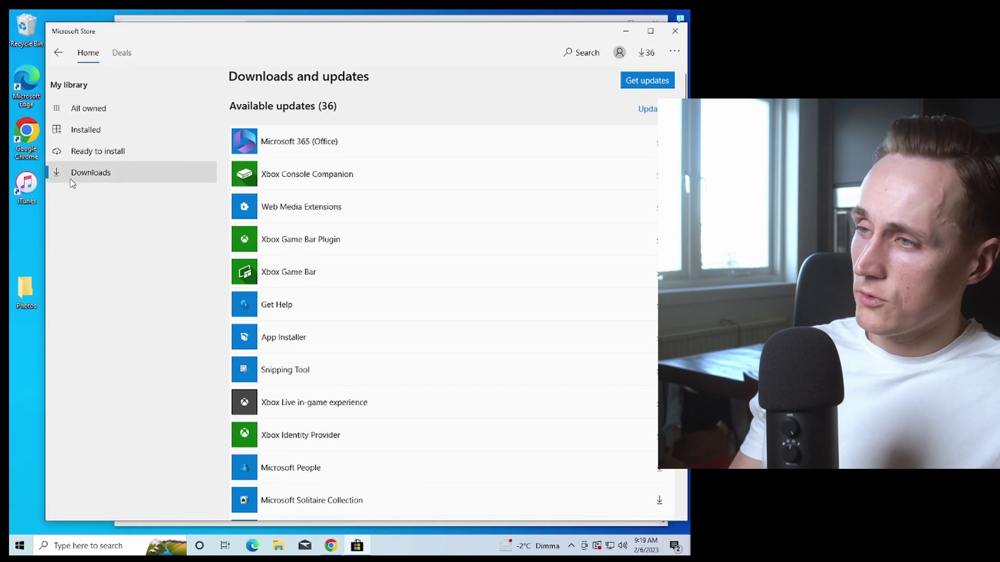
{"action": "left_click", "coordinate": [94, 154]}
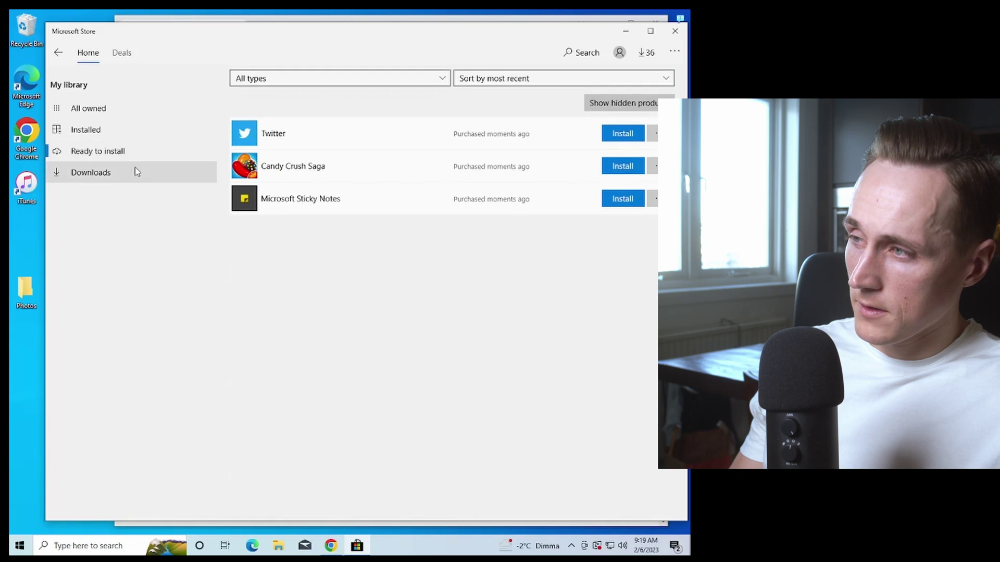
{"action": "left_click", "coordinate": [622, 200]}
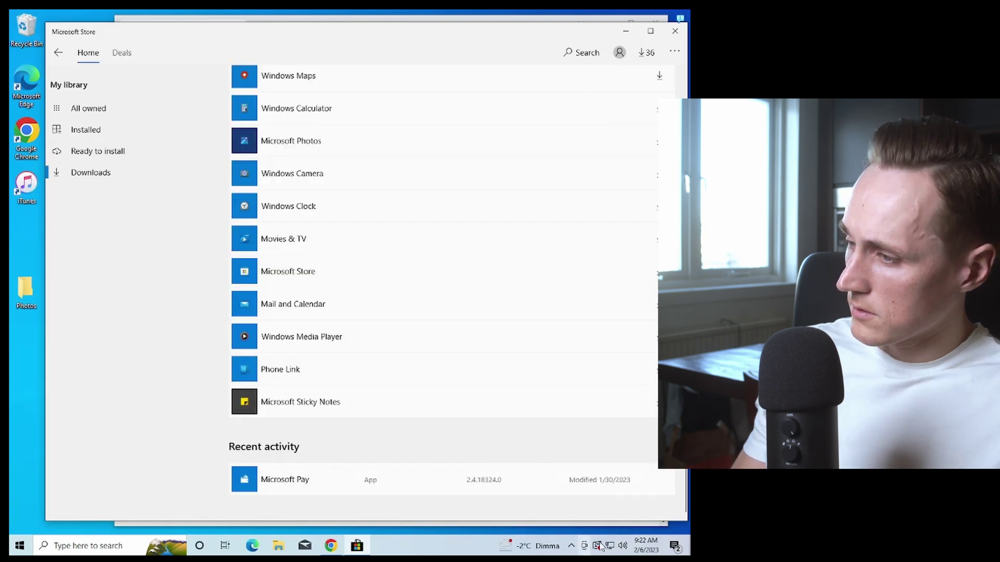
Restart the PC from the pending Windows Update page to apply the updates.
{"action": "left_click", "coordinate": [599, 546]}
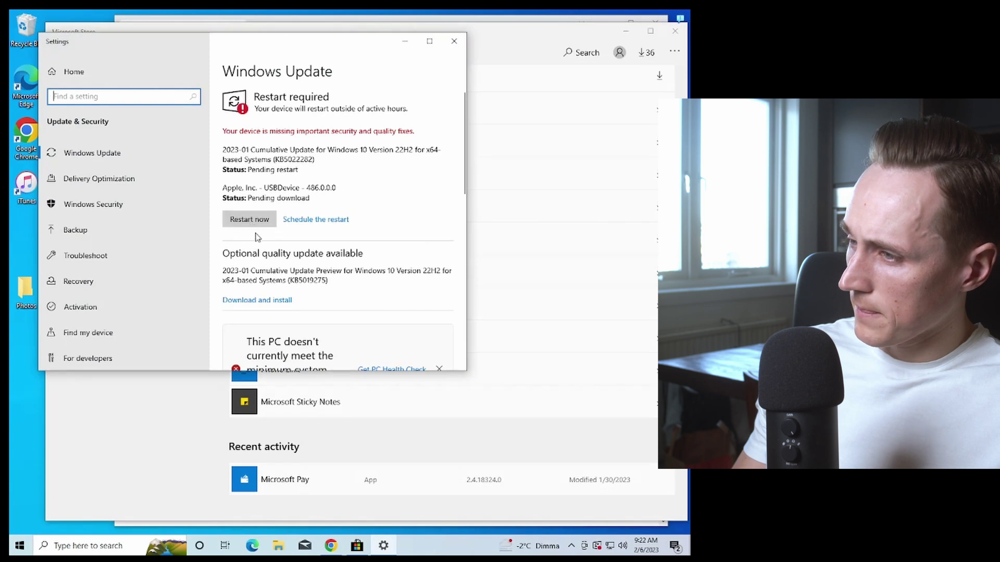
{"action": "scroll", "coordinate": [306, 254], "scroll_direction": "down", "scroll_amount": 1}
{"action": "scroll", "coordinate": [306, 254], "scroll_direction": "down", "scroll_amount": 2}
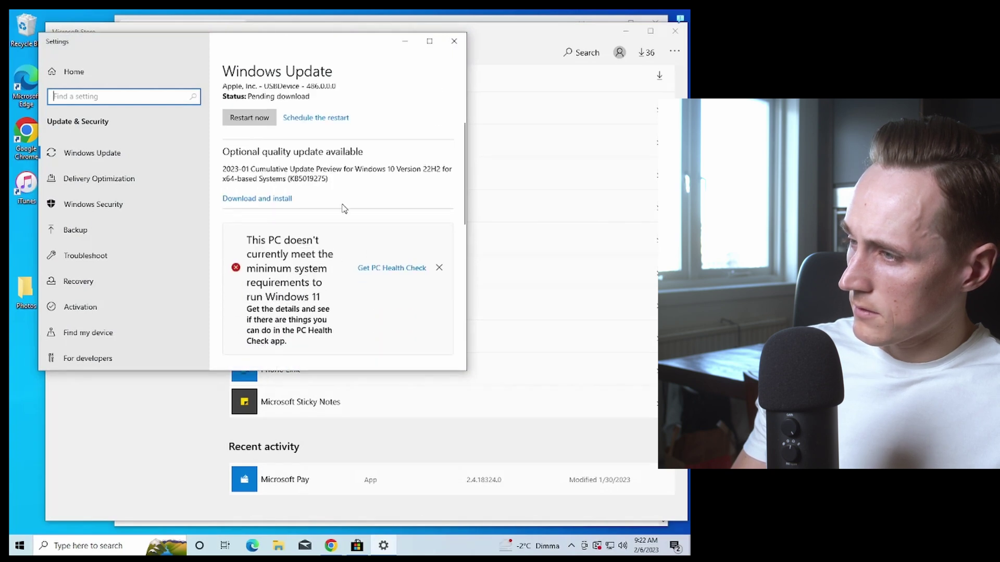
{"action": "scroll", "coordinate": [321, 191], "scroll_direction": "up", "scroll_amount": 3}
{"action": "left_click", "coordinate": [245, 218]}
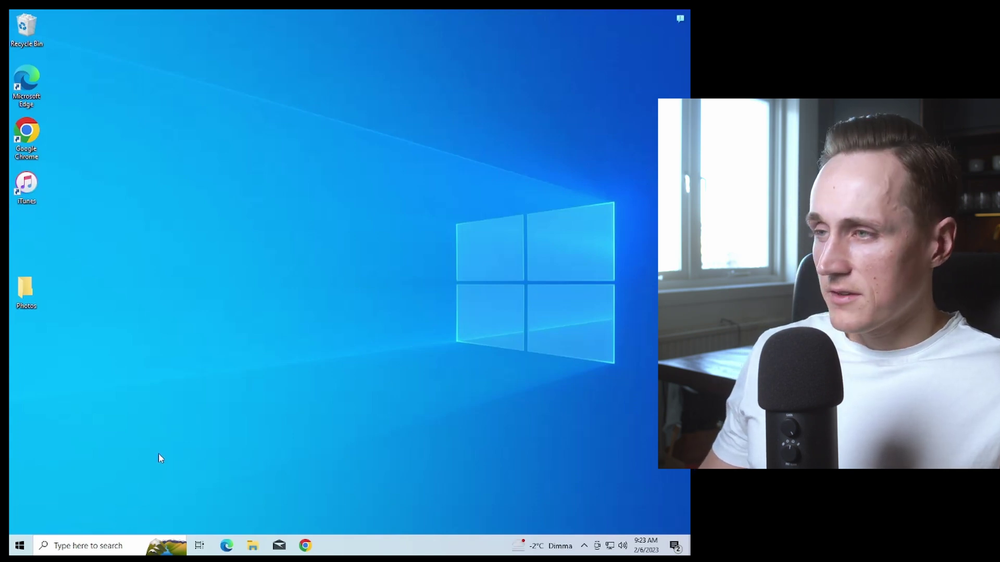
Relaunch Microsoft Store via a 'store' Start search and close the Sticky Notes browser page.
{"action": "left_click", "coordinate": [20, 547]}
{"action": "type", "text": "store"}
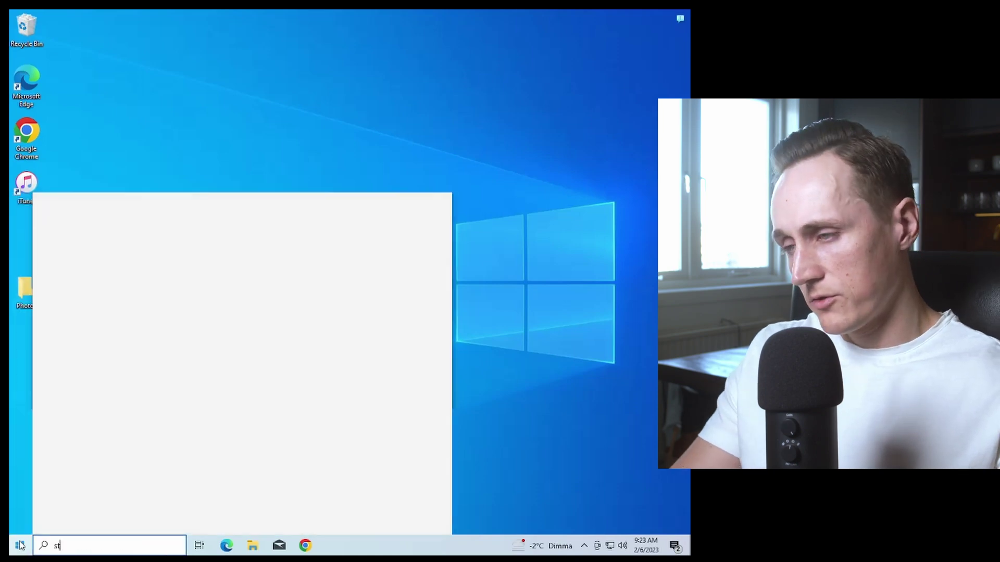
{"action": "left_click", "coordinate": [148, 250]}
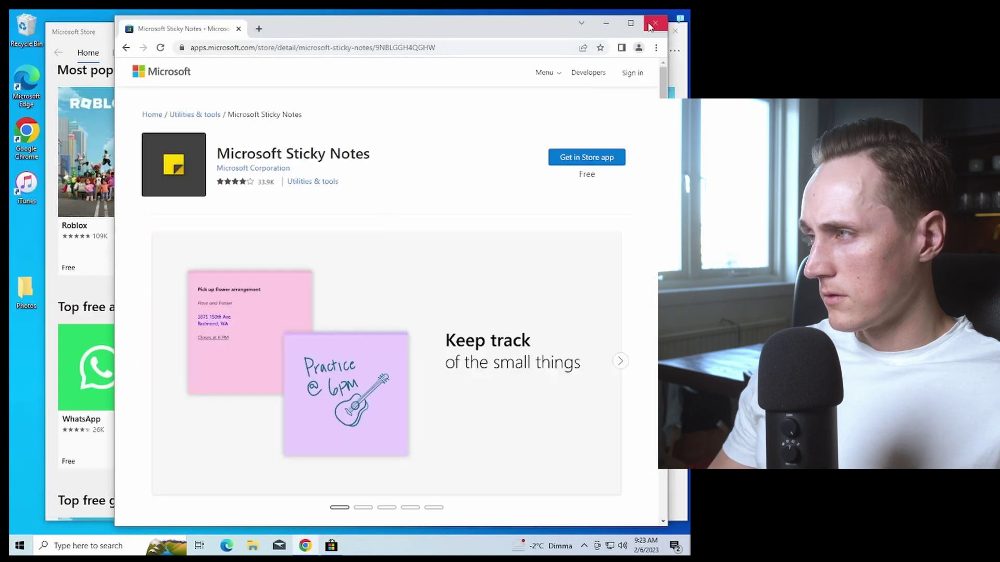
{"action": "left_click", "coordinate": [655, 25]}
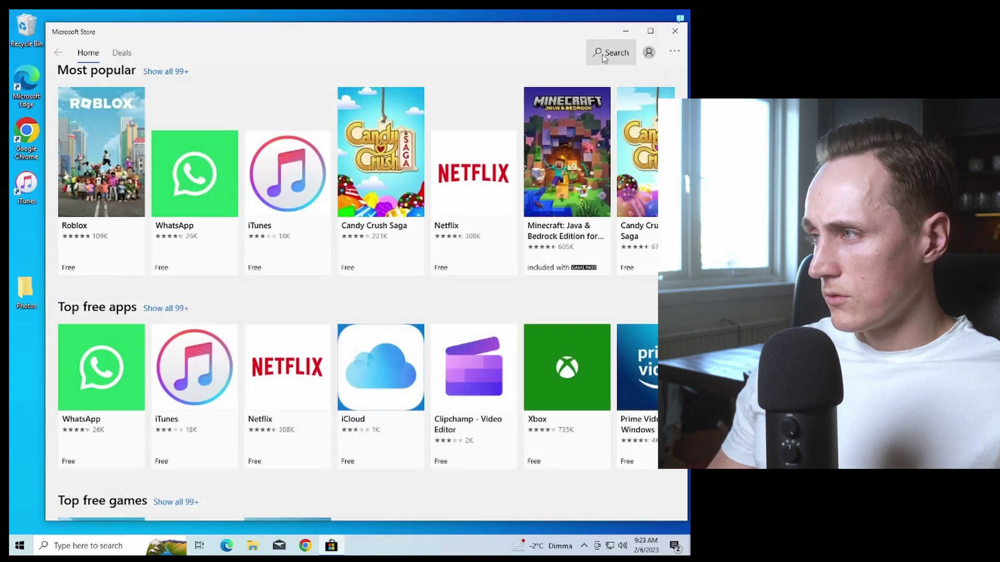
Search the store for 'sticky' and open the Microsoft Sticky Notes app page.
{"action": "left_click", "coordinate": [595, 54]}
{"action": "type", "text": "st"}
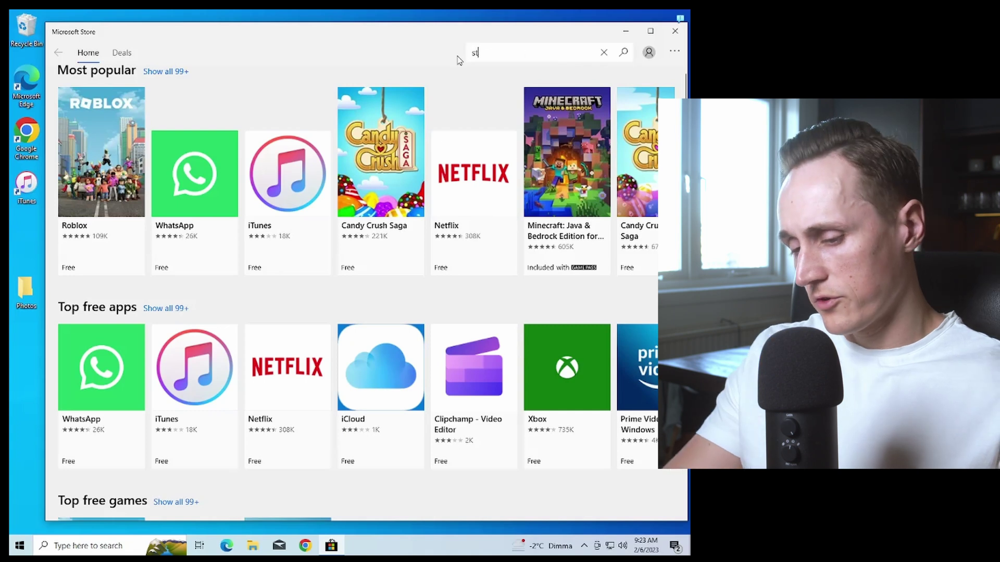
{"action": "type", "text": "icky"}
{"action": "key", "text": "Return"}
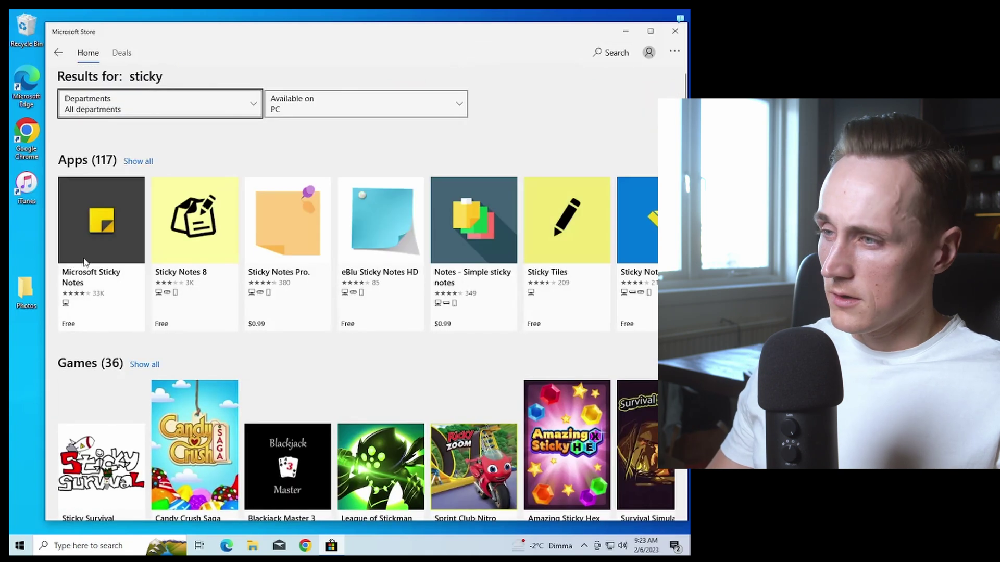
{"action": "left_click", "coordinate": [109, 268]}
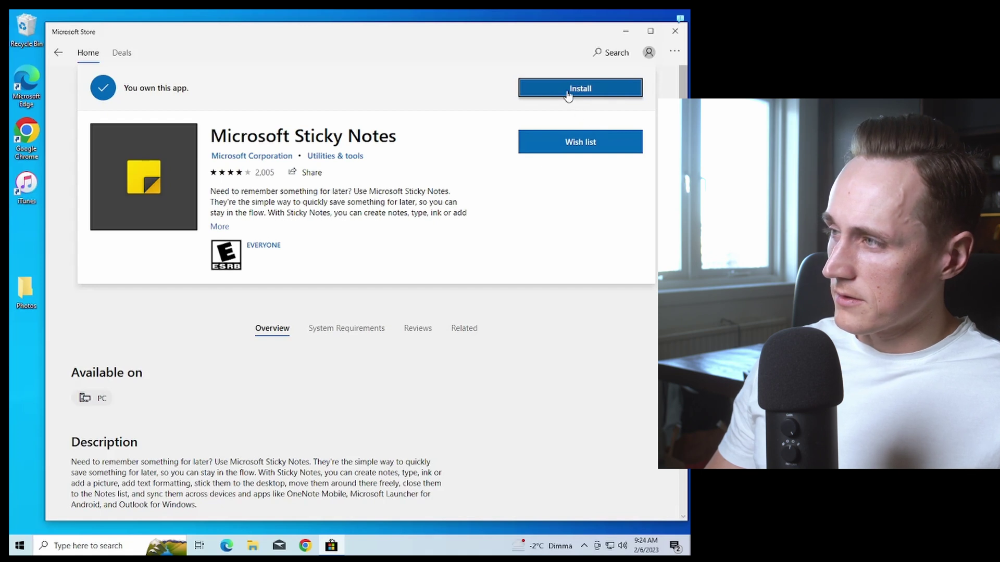
Install Microsoft Sticky Notes from My Library and launch it once installed.
{"action": "left_click", "coordinate": [674, 58]}
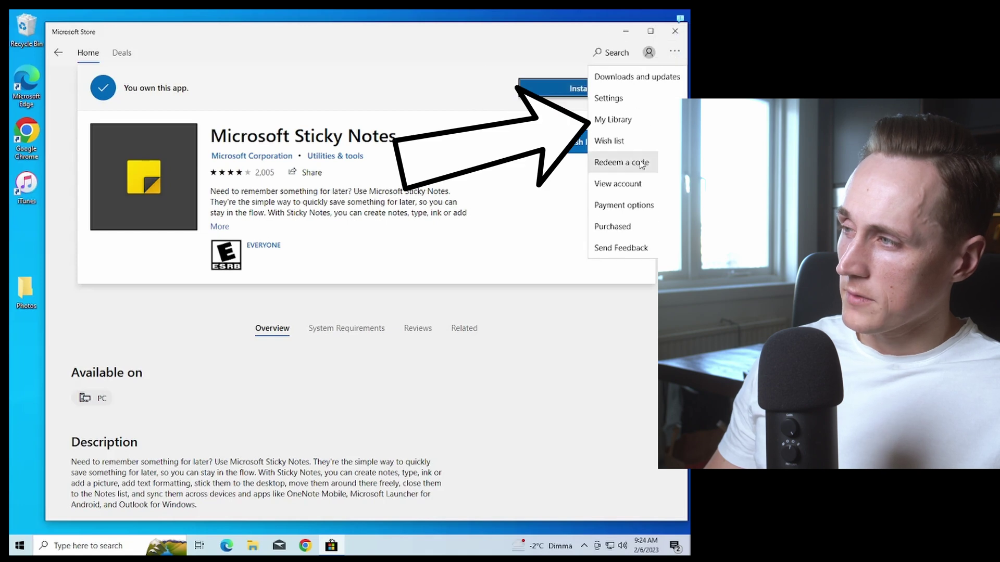
{"action": "left_click", "coordinate": [651, 123]}
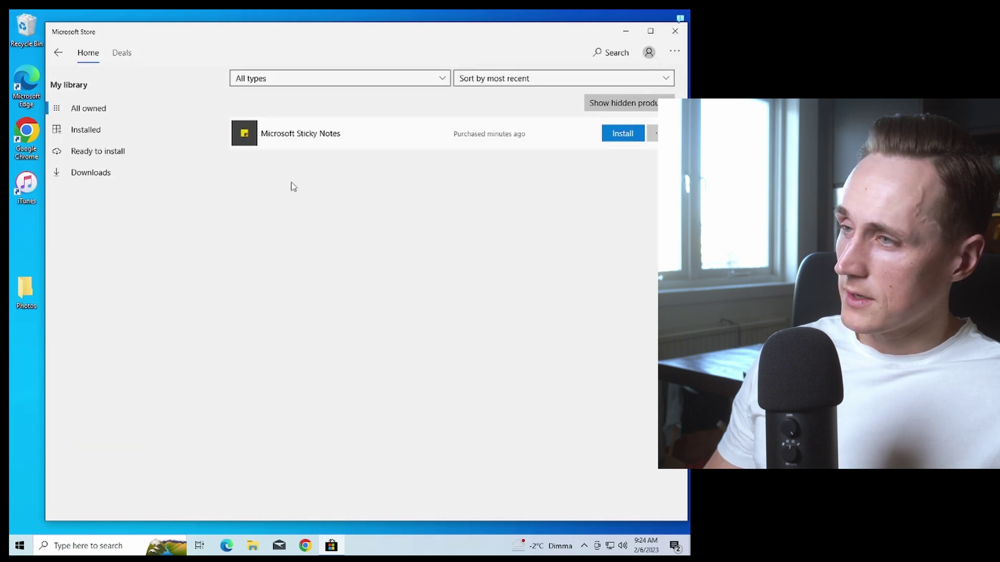
{"action": "left_click", "coordinate": [625, 139]}
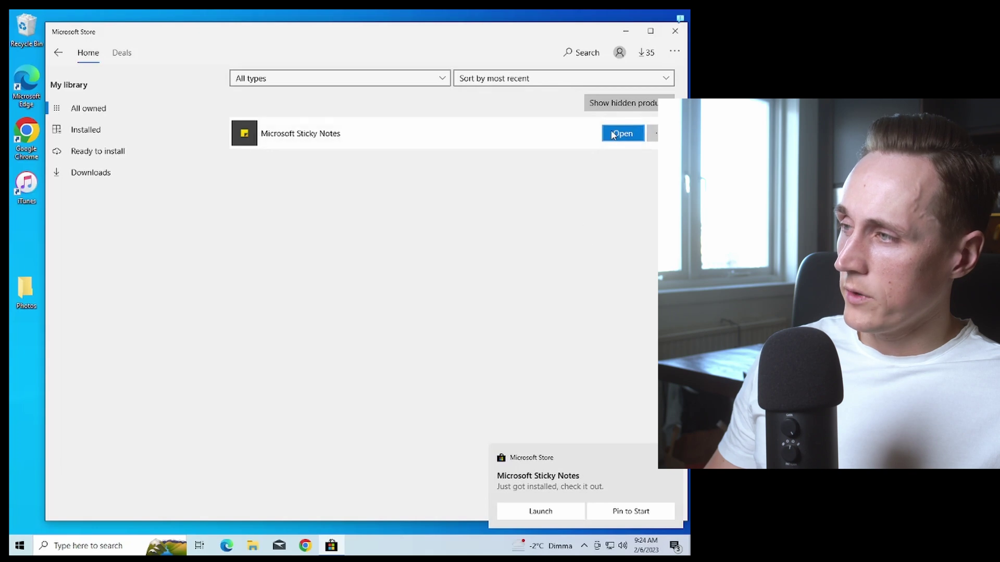
{"action": "left_click", "coordinate": [611, 137]}
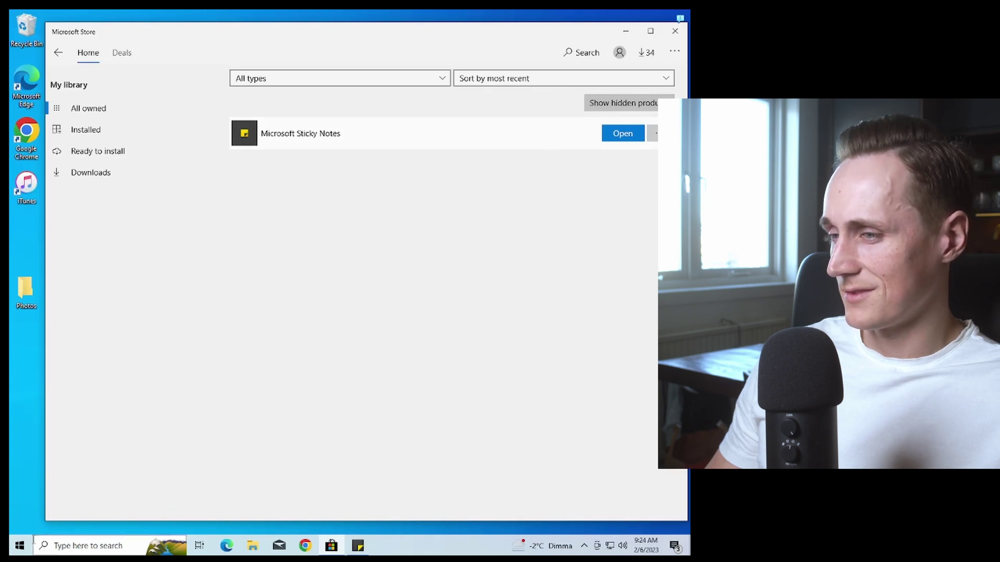
{"action": "left_click", "coordinate": [19, 539]}
Find Sticky Notes with a 'sticky' Start search, then reveal the hidden tray icons.
{"action": "type", "text": "sticky"}
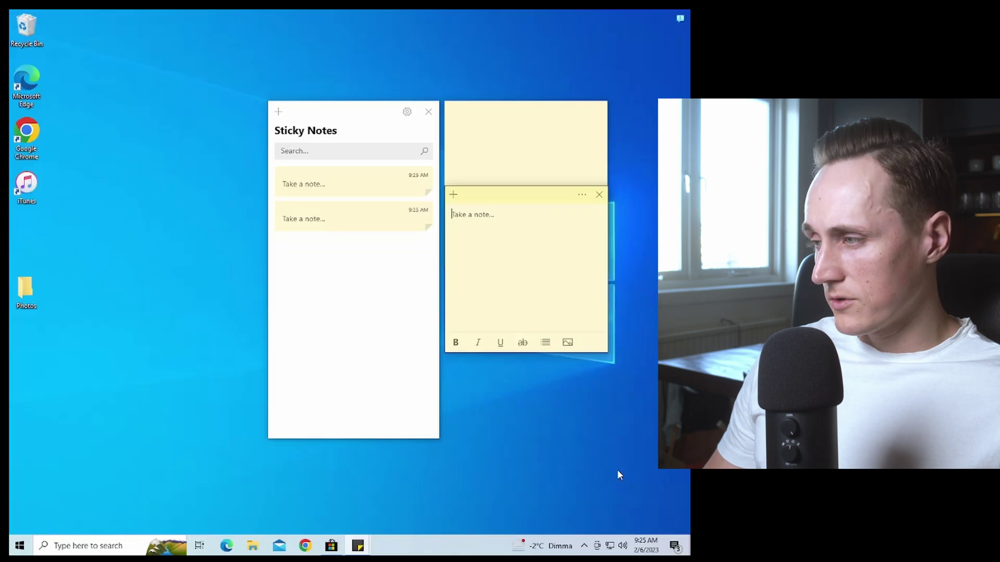
{"action": "left_click", "coordinate": [583, 547]}
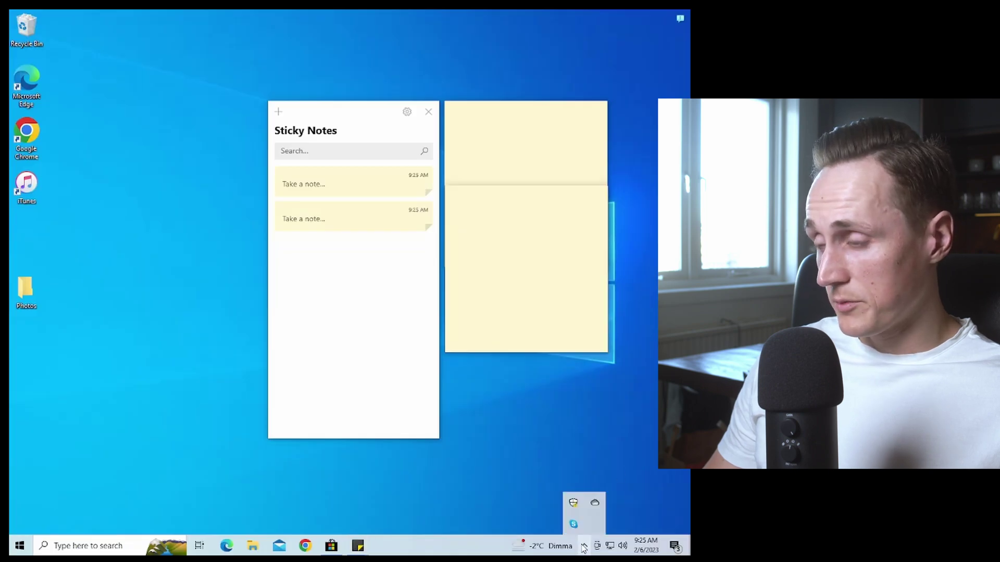